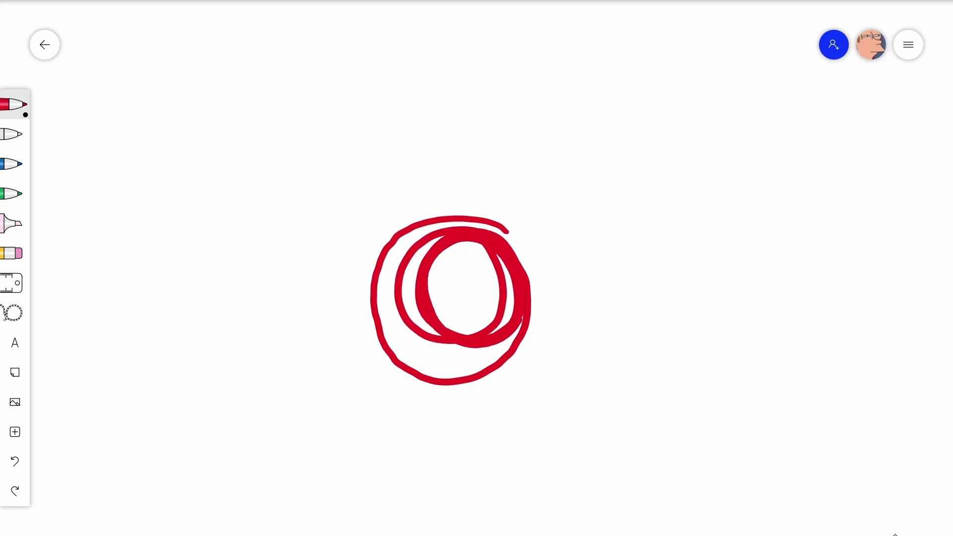
Fill the rough circle on the canvas with red pen strokes, covering the white gaps and rounding out its lower edge.
mouse_move(437, 231)
left_mouse_down()
mouse_move(398, 304)
mouse_move(499, 325)
mouse_move(511, 268)
mouse_move(408, 303)
mouse_move(506, 338)
mouse_move(497, 227)
mouse_move(420, 266)
mouse_move(502, 345)
left_mouse_up()
mouse_move(427, 248)
left_mouse_down()
mouse_move(419, 310)
mouse_move(496, 273)
mouse_move(432, 288)
mouse_move(497, 269)
mouse_move(462, 333)
mouse_move(422, 246)
mouse_move(480, 348)
mouse_move(457, 244)
mouse_move(445, 355)
mouse_move(497, 276)
mouse_move(385, 343)
mouse_move(497, 286)
mouse_move(380, 285)
mouse_move(489, 355)
mouse_move(474, 246)
mouse_move(397, 348)
mouse_move(504, 265)
mouse_move(391, 308)
mouse_move(510, 316)
mouse_move(437, 318)
mouse_move(474, 278)
mouse_move(472, 310)
mouse_move(416, 274)
mouse_move(459, 313)
mouse_move(437, 283)
mouse_move(445, 326)
mouse_move(458, 327)
mouse_move(449, 326)
mouse_move(481, 315)
mouse_move(435, 301)
mouse_move(452, 291)
mouse_move(390, 279)
mouse_move(474, 327)
mouse_move(492, 354)
mouse_move(389, 296)
mouse_move(499, 348)
mouse_move(487, 363)
mouse_move(389, 291)
left_mouse_up()
left_click_drag(395, 350, 495, 368)
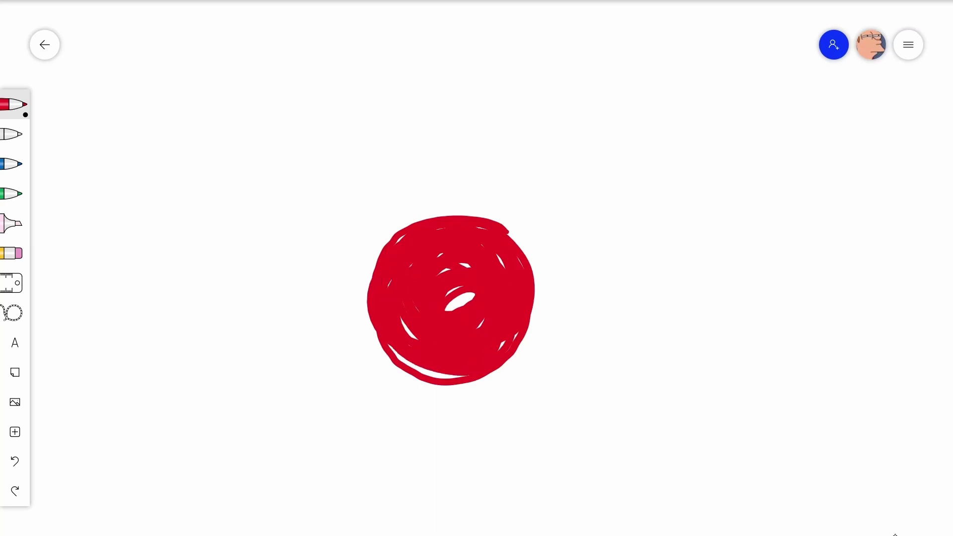
left_click_drag(390, 346, 449, 376)
left_click_drag(401, 317, 410, 334)
left_click_drag(446, 376, 460, 376)
mouse_move(446, 308)
left_mouse_down()
mouse_move(473, 297)
mouse_move(482, 323)
left_mouse_up()
left_click_drag(437, 273, 448, 270)
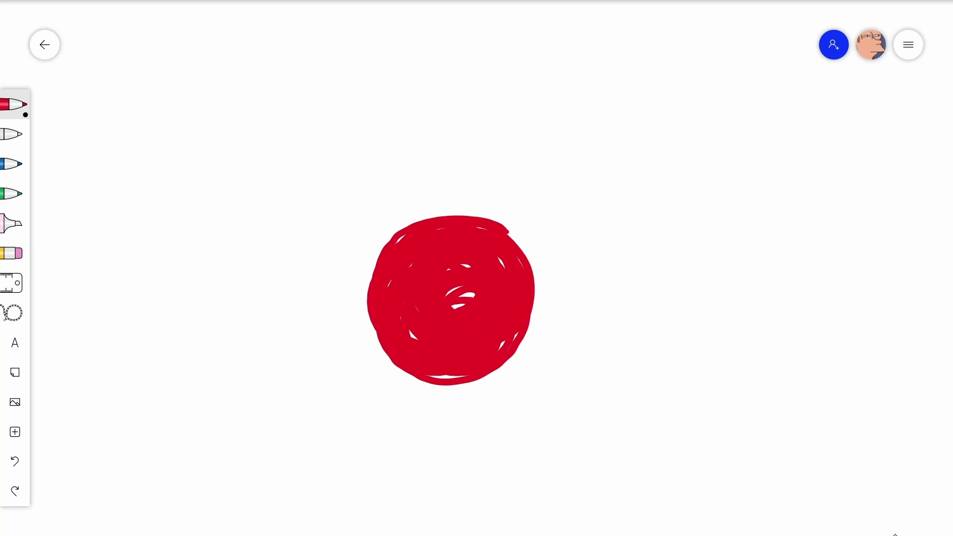
left_click_drag(409, 330, 418, 341)
left_click_drag(407, 372, 468, 377)
left_click_drag(534, 304, 521, 345)
left_click_drag(499, 257, 504, 266)
left_click_drag(366, 304, 389, 360)
mouse_move(447, 295)
left_mouse_down()
mouse_move(460, 287)
mouse_move(465, 304)
mouse_move(475, 293)
left_mouse_up()
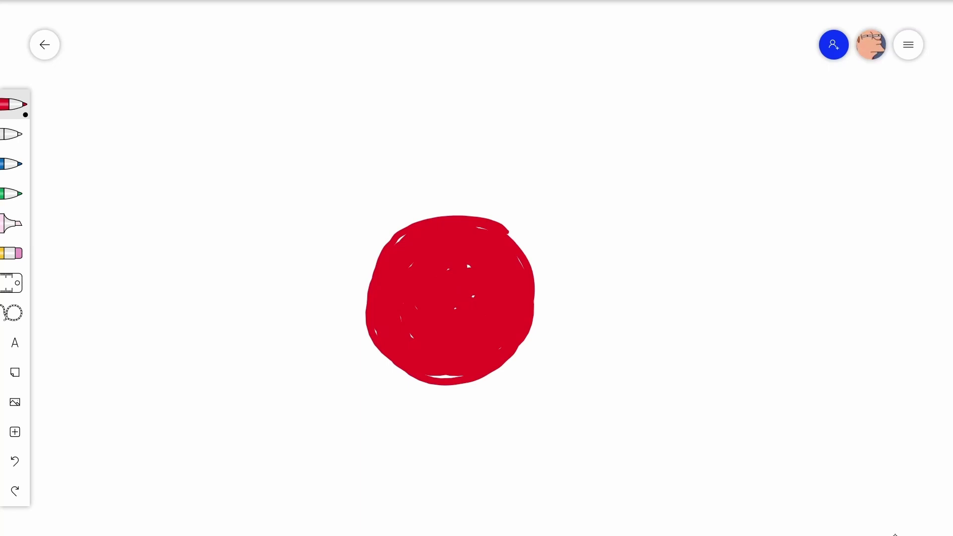
left_click_drag(435, 387, 504, 370)
left_click_drag(535, 300, 512, 368)
left_click_drag(433, 377, 458, 375)
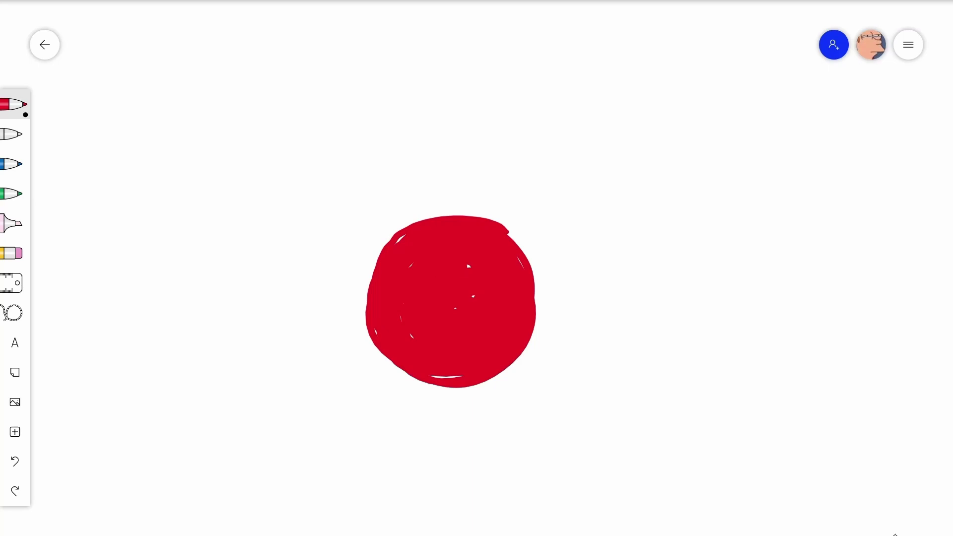
left_click_drag(429, 377, 439, 376)
Switch the pen colour to black and draw six filled spots on the red body, three on each side of its diagonal.
left_click(14, 105)
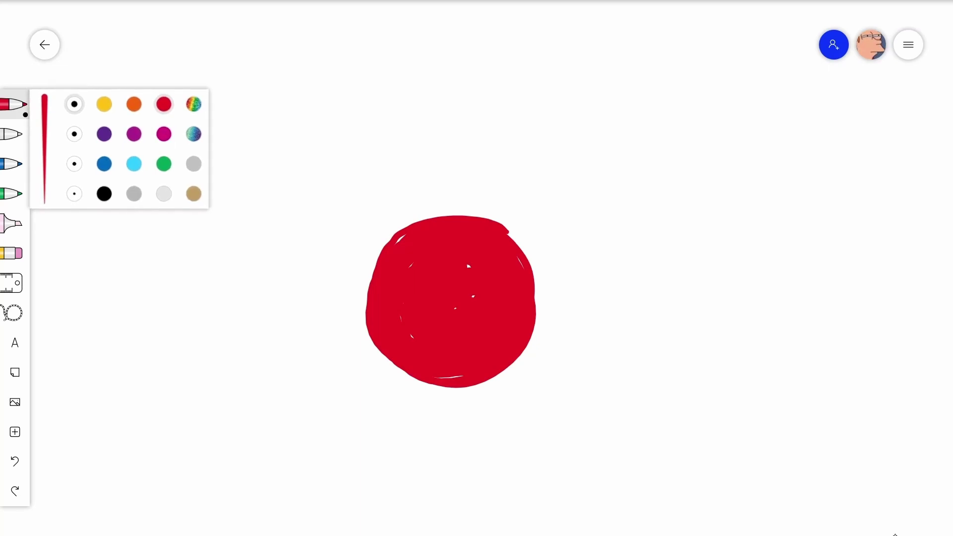
left_click(104, 194)
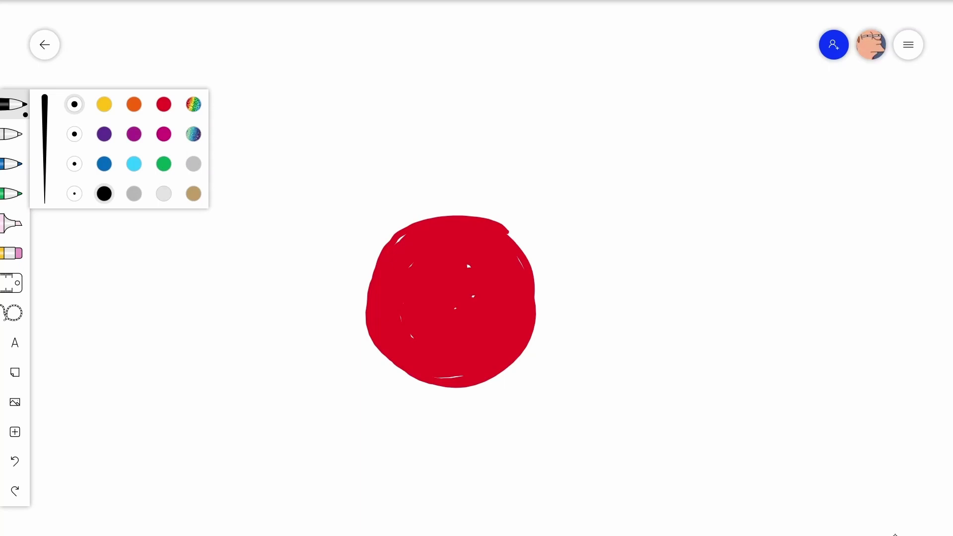
mouse_move(452, 245)
left_mouse_down()
mouse_move(454, 256)
mouse_move(444, 251)
left_mouse_up()
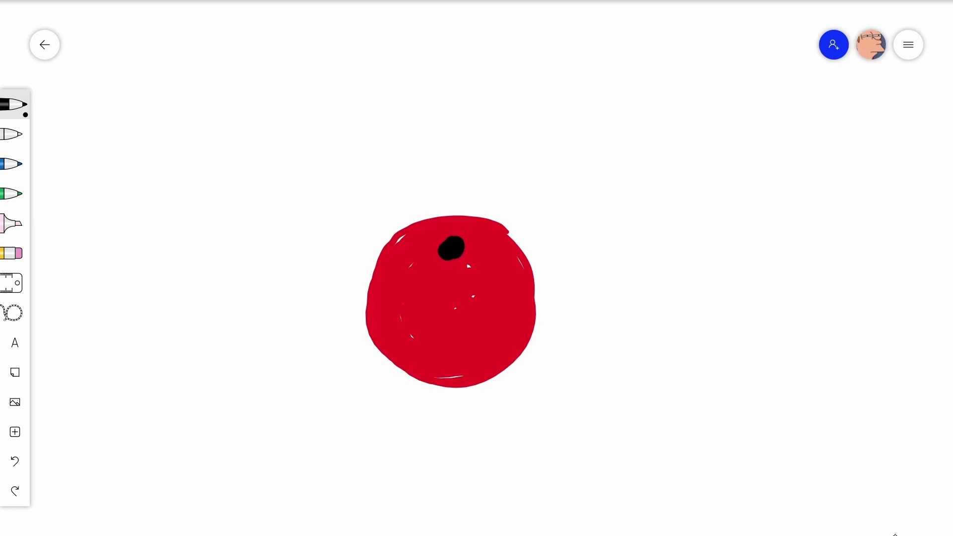
mouse_move(406, 259)
left_mouse_down()
mouse_move(400, 273)
mouse_move(417, 256)
mouse_move(422, 268)
mouse_move(412, 285)
mouse_move(409, 266)
mouse_move(409, 279)
mouse_move(421, 258)
left_mouse_up()
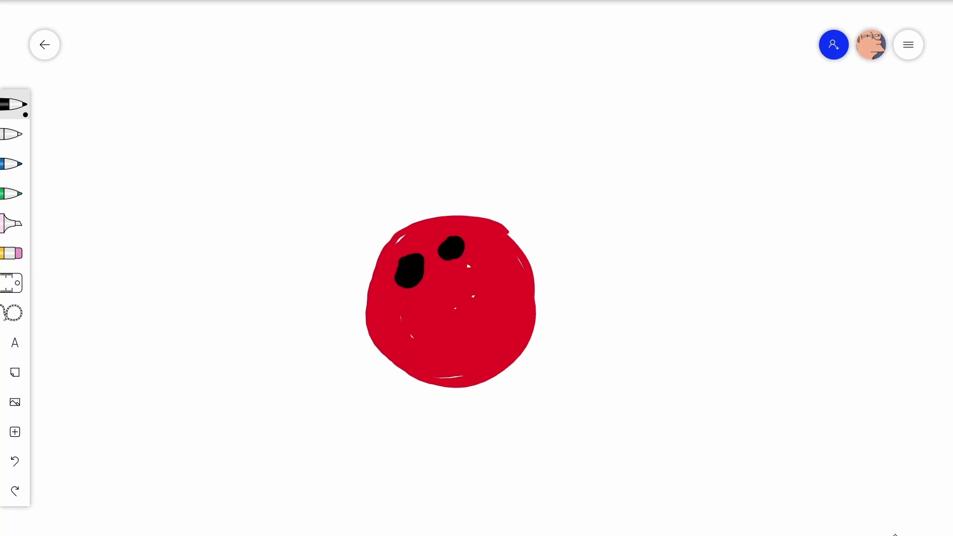
mouse_move(402, 302)
left_mouse_down()
mouse_move(395, 323)
mouse_move(410, 323)
left_mouse_up()
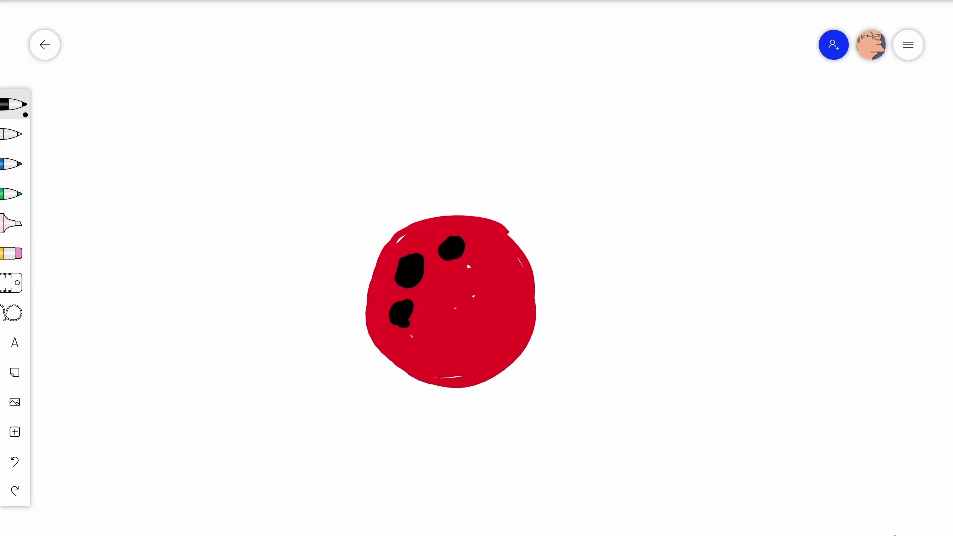
mouse_move(505, 292)
left_mouse_down()
mouse_move(514, 287)
mouse_move(502, 304)
mouse_move(522, 280)
mouse_move(494, 293)
left_mouse_up()
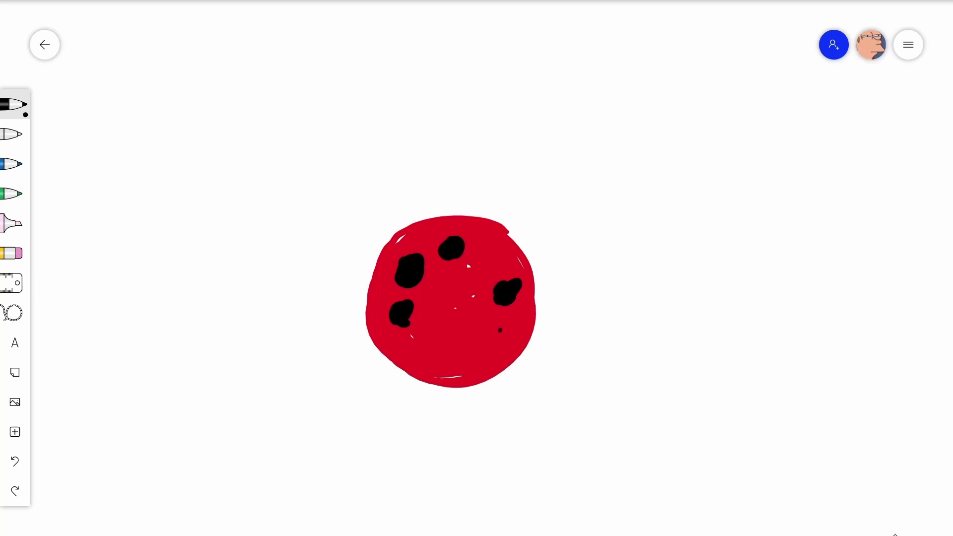
mouse_move(500, 330)
left_mouse_down()
mouse_move(483, 348)
mouse_move(511, 321)
mouse_move(480, 348)
mouse_move(495, 332)
left_mouse_up()
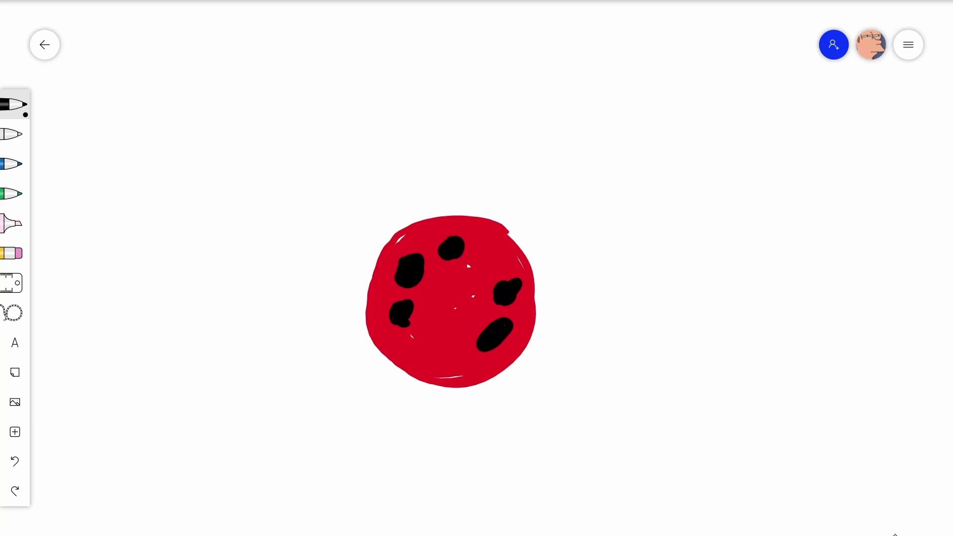
mouse_move(451, 370)
left_mouse_down()
mouse_move(448, 355)
mouse_move(460, 348)
left_mouse_up()
Draw a thick black diagonal line between the two groups of spots, from the body's lower-left edge towards its upper right.
left_click_drag(477, 264, 389, 361)
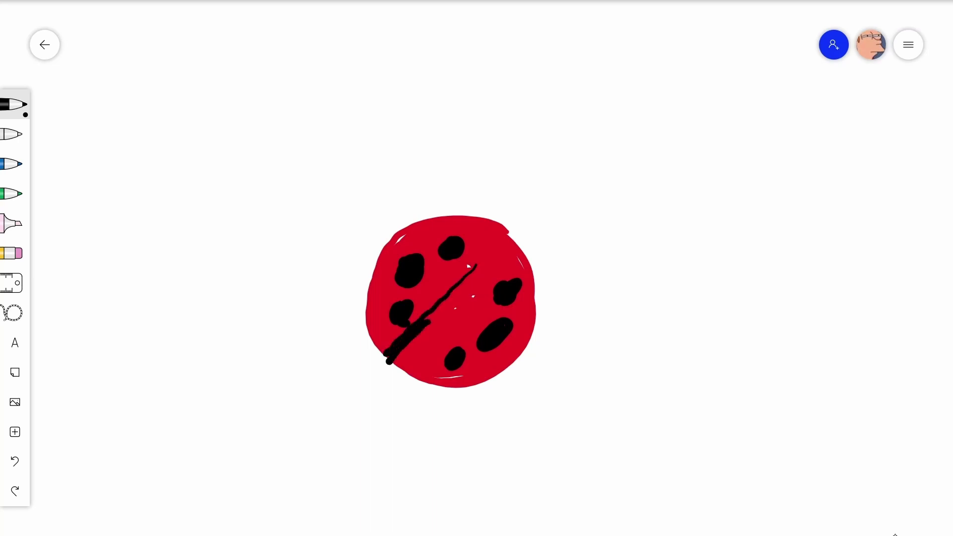
left_click_drag(426, 320, 492, 252)
left_click_drag(389, 361, 384, 358)
Draw six short black legs on the body, three on the upper-left side and three on the lower-right side.
left_click_drag(368, 308, 340, 298)
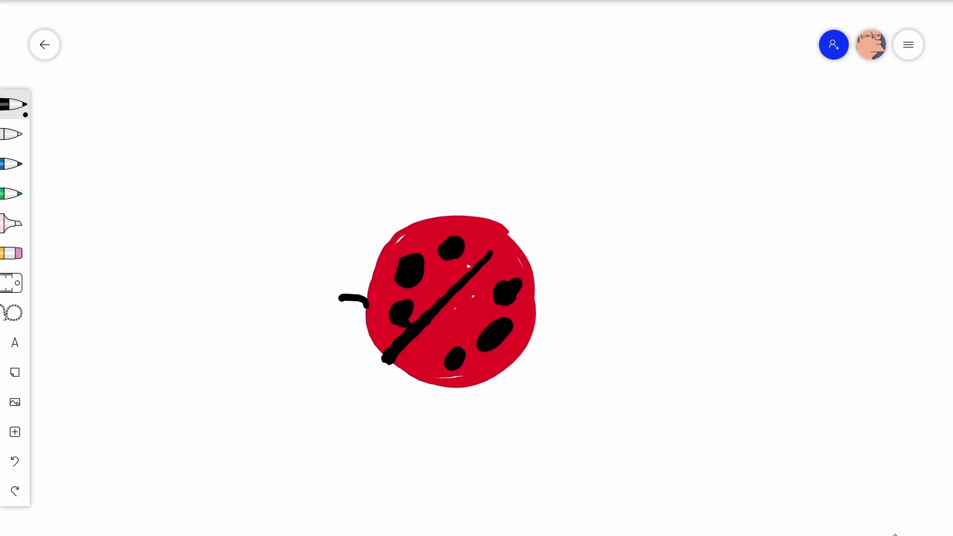
left_click_drag(381, 251, 346, 233)
left_click_drag(415, 224, 397, 191)
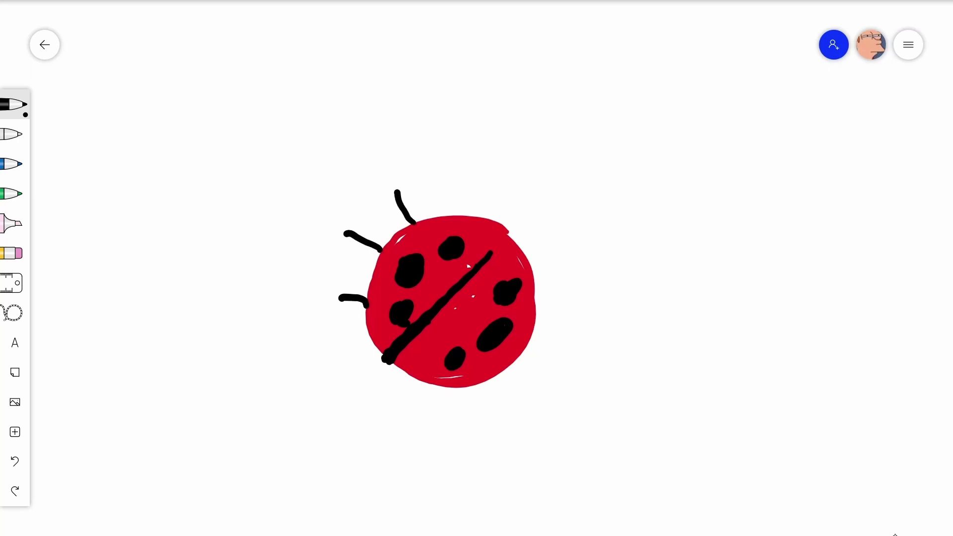
left_click_drag(449, 390, 462, 421)
left_click_drag(498, 373, 516, 421)
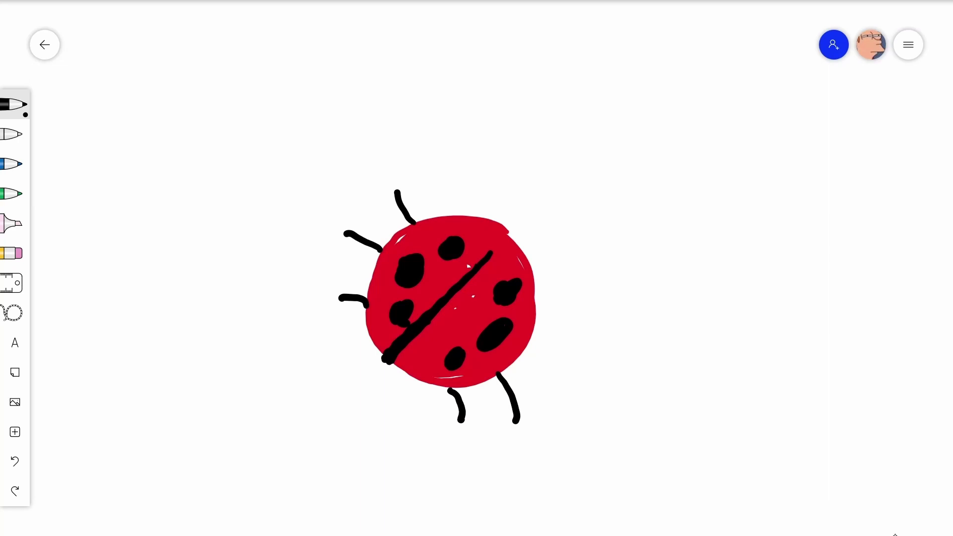
left_click_drag(528, 348, 575, 377)
Draw a rounded black head outline at the body's upper-right edge and add two circled eyes with filled pupils.
mouse_move(465, 215)
left_mouse_down()
mouse_move(487, 192)
mouse_move(541, 188)
mouse_move(573, 225)
mouse_move(567, 266)
mouse_move(536, 290)
mouse_move(519, 238)
mouse_move(467, 213)
left_mouse_up()
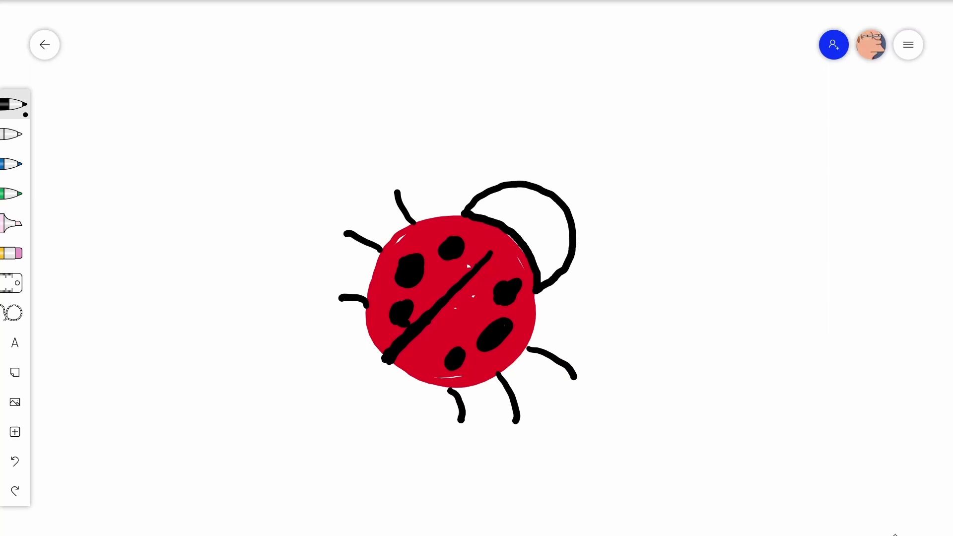
mouse_move(526, 193)
left_mouse_down()
mouse_move(532, 201)
mouse_move(522, 198)
left_mouse_up()
left_click_drag(554, 216, 559, 227)
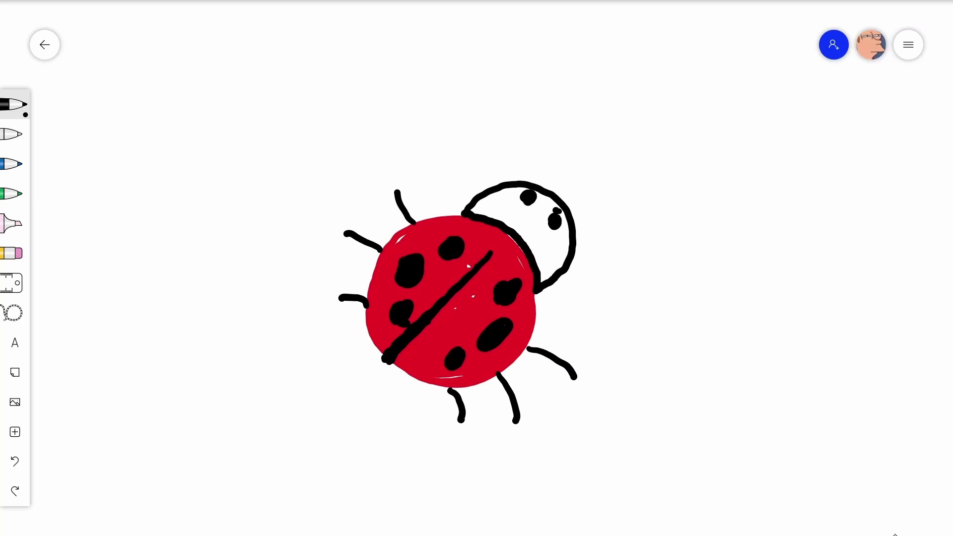
mouse_move(559, 211)
left_mouse_down()
mouse_move(540, 211)
mouse_move(537, 237)
mouse_move(554, 240)
mouse_move(564, 219)
left_mouse_up()
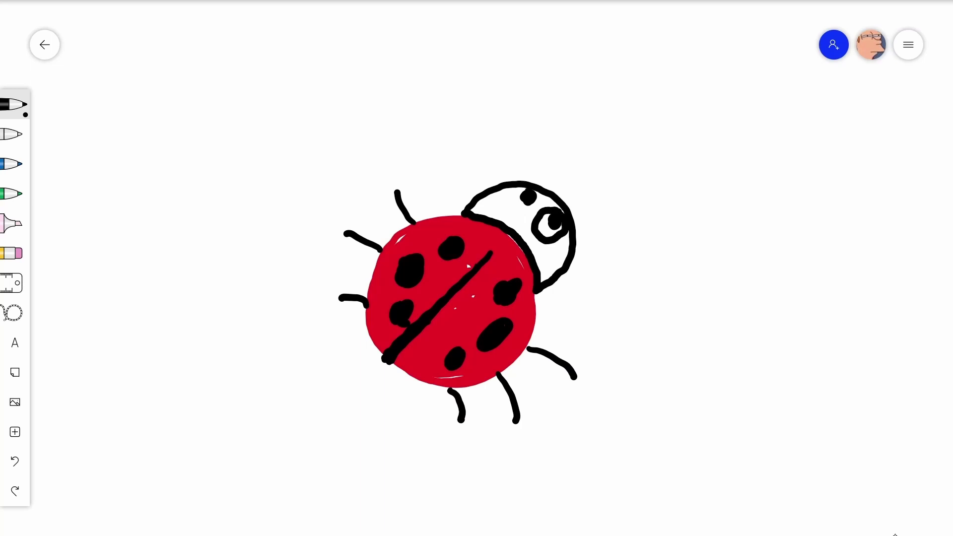
mouse_move(522, 189)
left_mouse_down()
mouse_move(508, 198)
mouse_move(522, 218)
mouse_move(538, 194)
mouse_move(549, 205)
mouse_move(555, 199)
left_mouse_up()
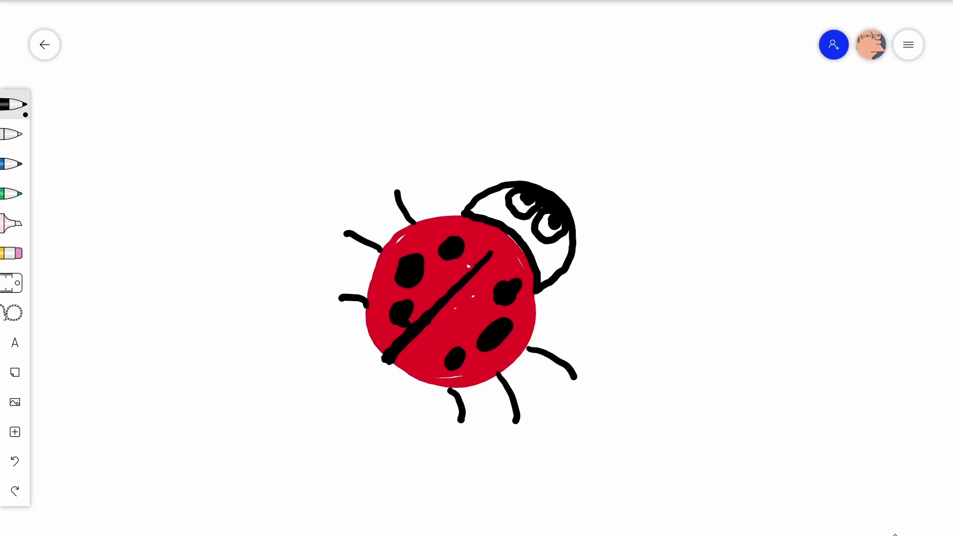
Fill the ladybug's head with black around the eyes, leaving the eye whites uncovered.
mouse_move(537, 213)
left_mouse_down()
mouse_move(524, 227)
mouse_move(514, 223)
mouse_move(500, 202)
mouse_move(513, 189)
left_mouse_up()
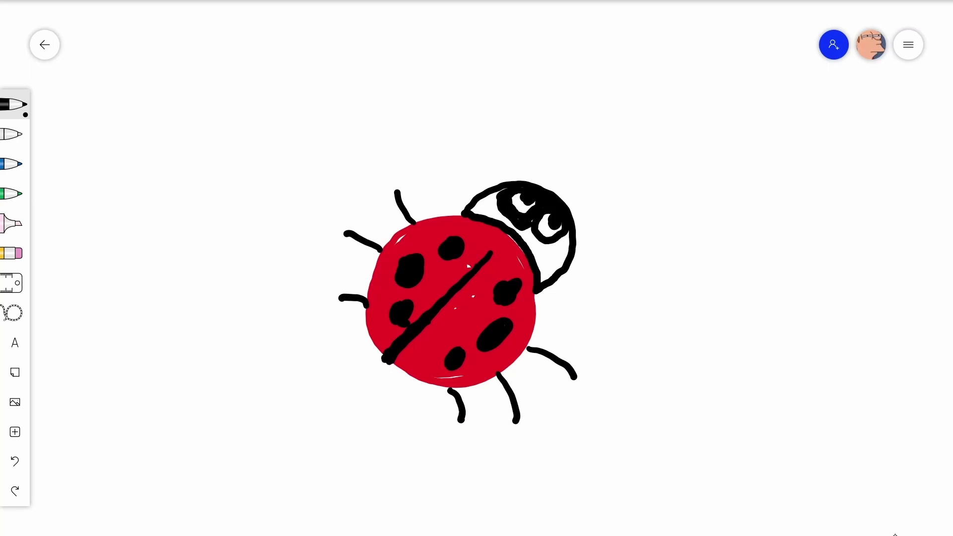
mouse_move(525, 226)
left_mouse_down()
mouse_move(535, 246)
mouse_move(564, 241)
mouse_move(561, 258)
mouse_move(540, 262)
mouse_move(495, 204)
mouse_move(487, 215)
mouse_move(500, 192)
mouse_move(480, 211)
left_mouse_up()
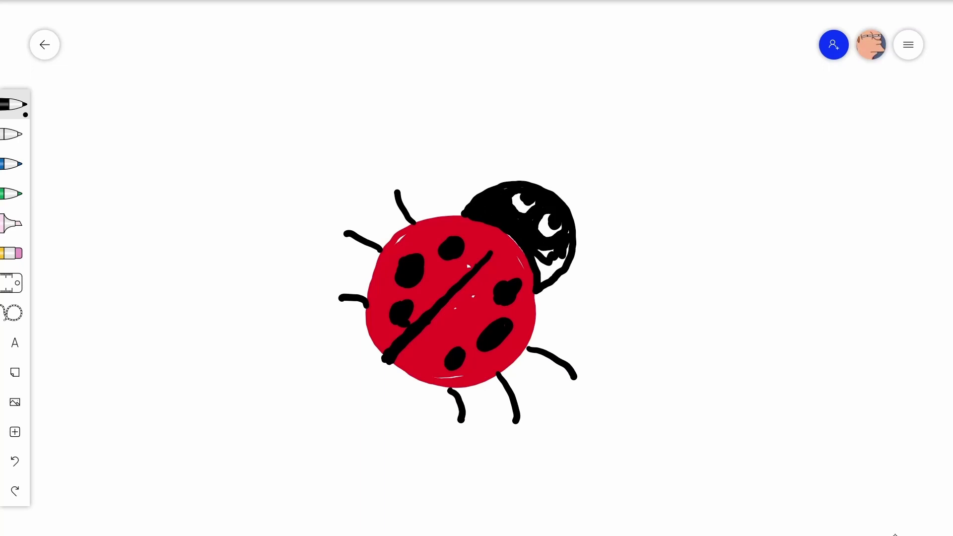
mouse_move(540, 261)
left_mouse_down()
mouse_move(540, 274)
mouse_move(553, 256)
mouse_move(560, 266)
mouse_move(542, 282)
mouse_move(549, 278)
left_mouse_up()
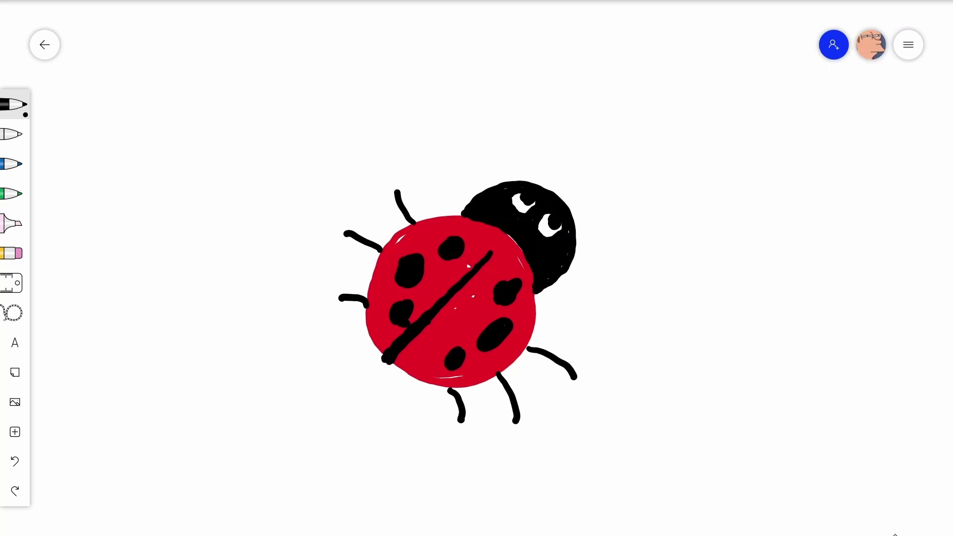
Draw two curved black antennae from the top of the head, each ending in a filled round tip.
mouse_move(576, 209)
left_mouse_down()
mouse_move(663, 206)
mouse_move(665, 218)
left_mouse_up()
mouse_move(583, 212)
left_mouse_down()
mouse_move(572, 212)
mouse_move(558, 172)
mouse_move(563, 112)
mouse_move(548, 110)
mouse_move(550, 118)
left_mouse_up()
left_click(548, 111)
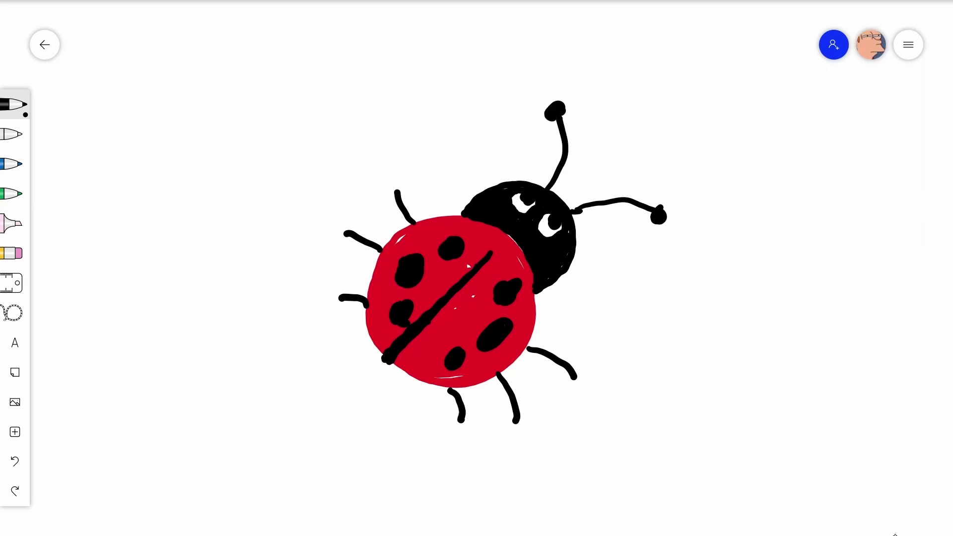